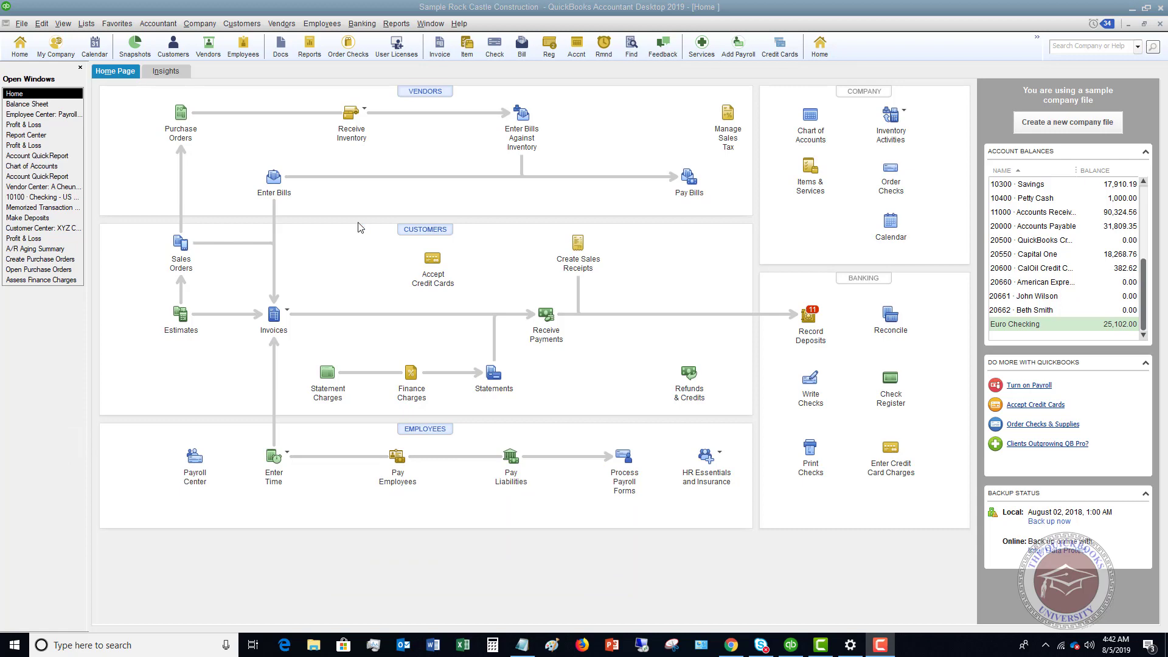
Step: Open a blank Make General Journal Entries form from the Company menu
left_click(242, 25)
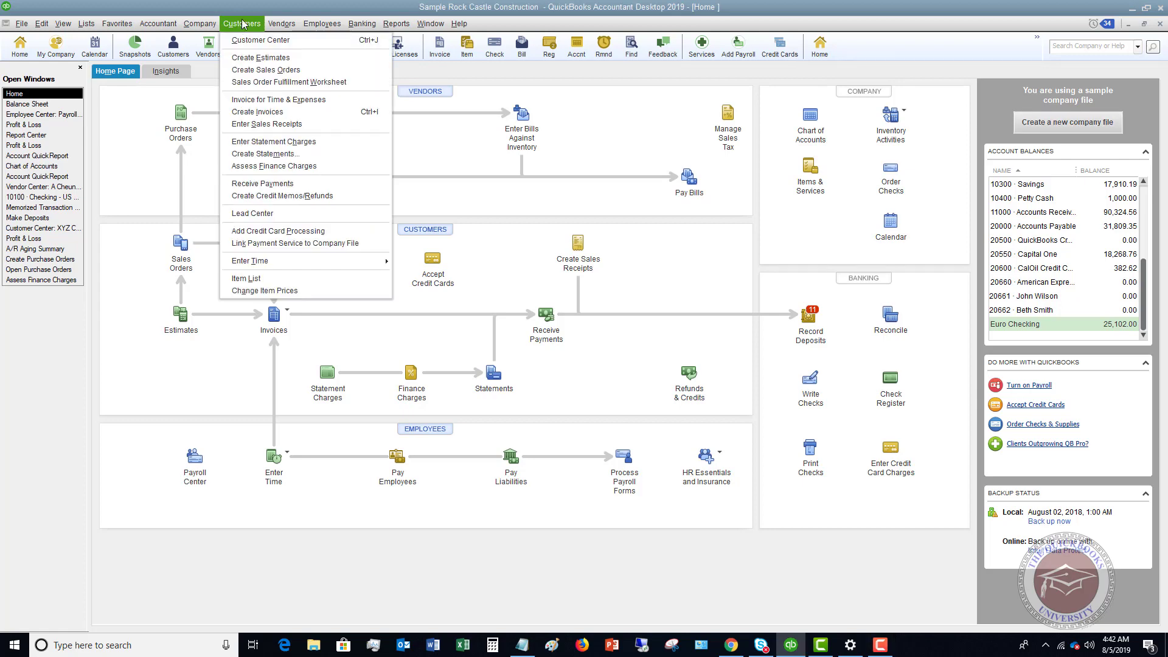
mouse_move(207, 29)
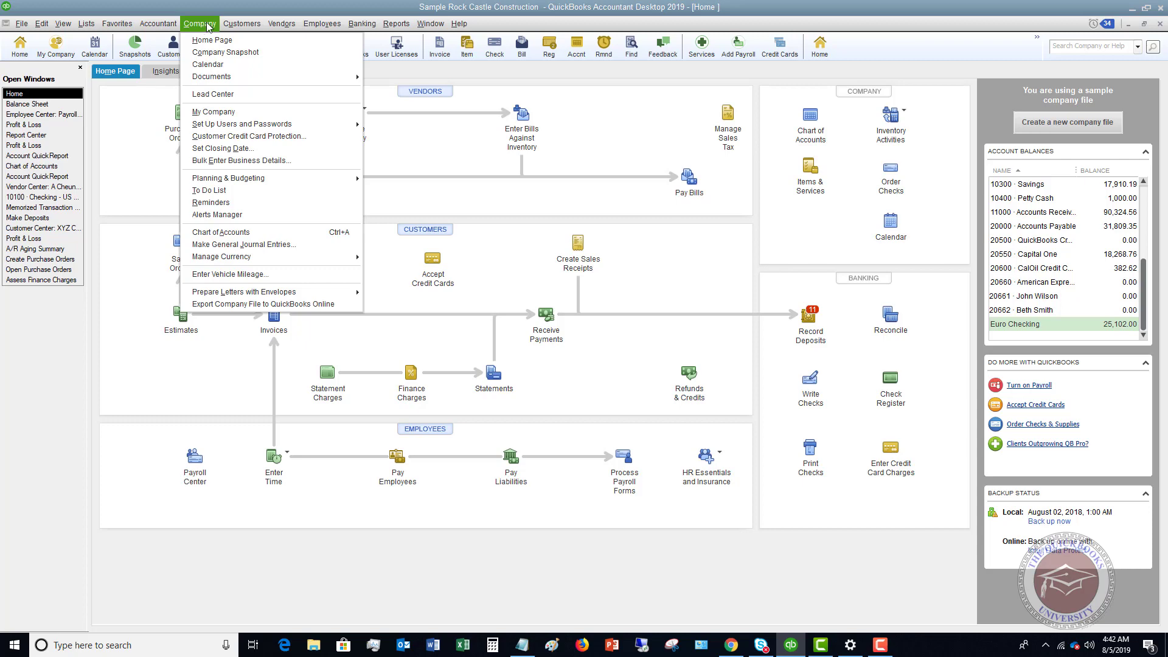
left_click(254, 245)
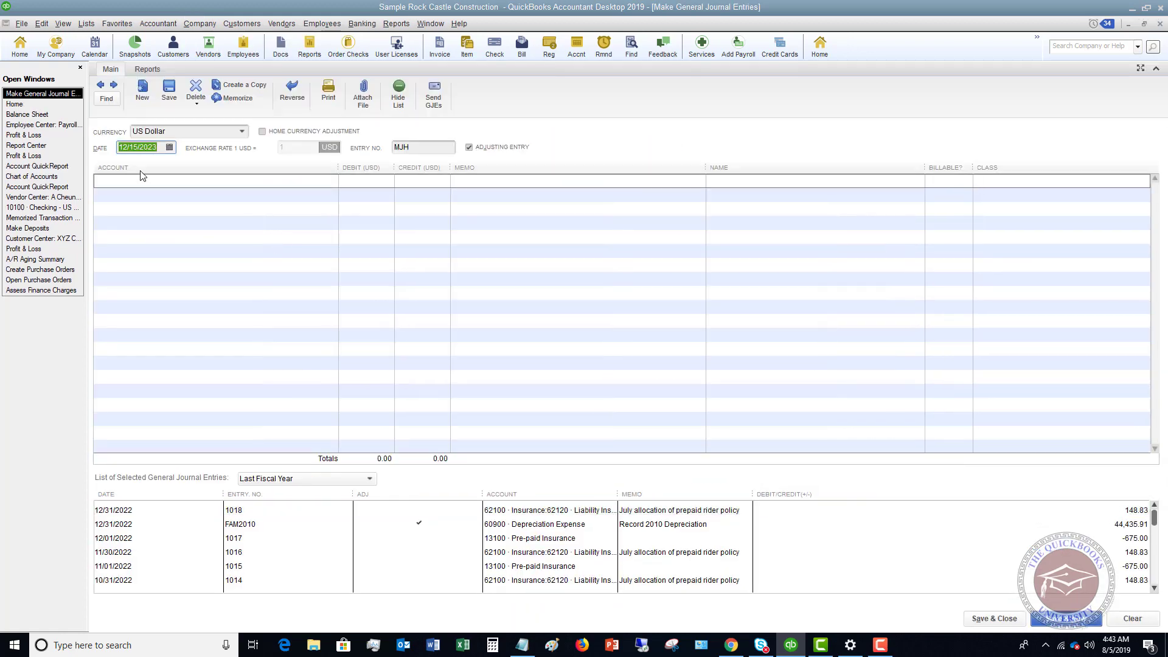
Step: Debit 63000 Office Supplies 100.00 on line one, memo 'Office supplies purchased with personal money'
left_click(137, 179)
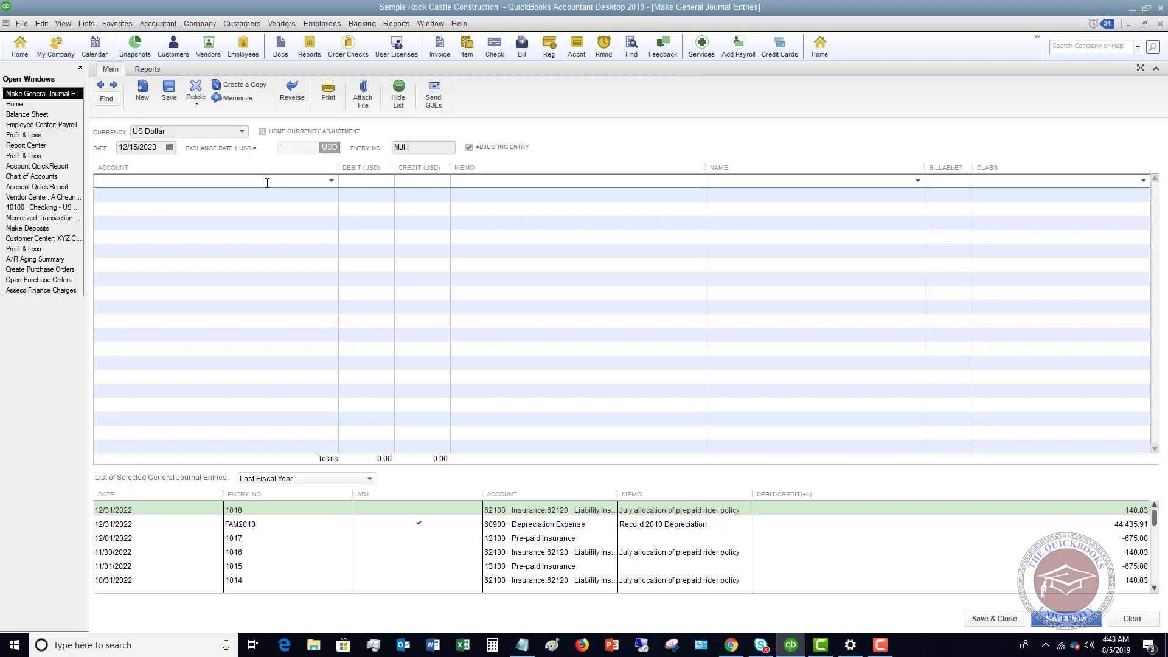
type("Office Supplies")
key("Tab")
type("100")
key("Tab")
type("Office su")
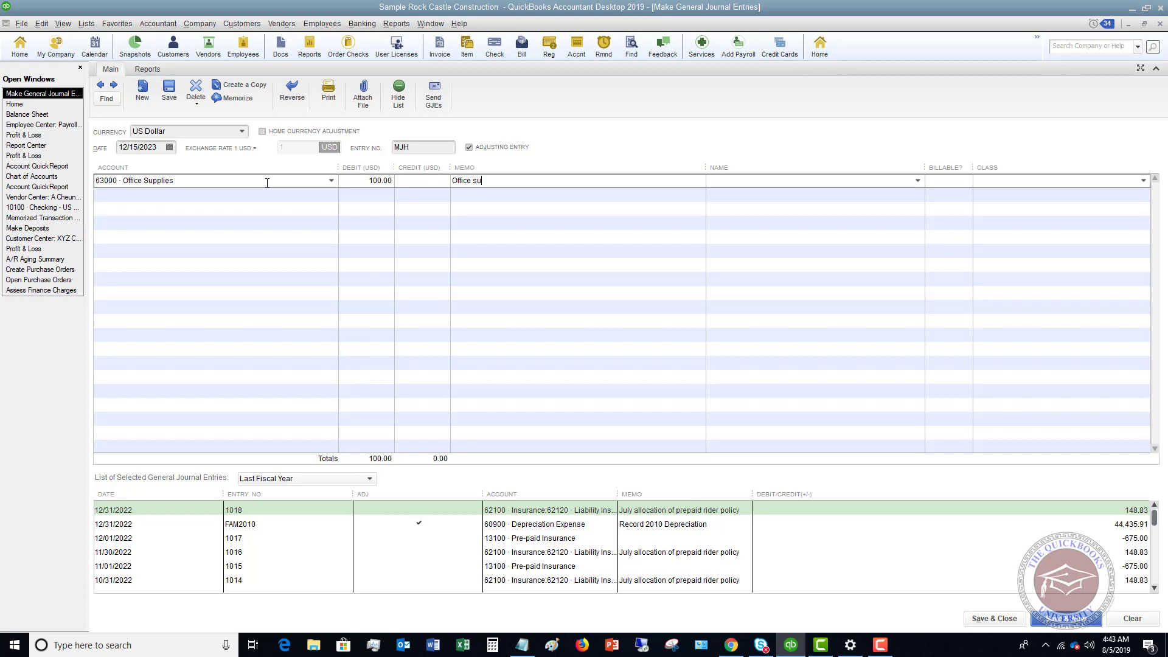
type("pplies purchased with personal money")
key("Tab")
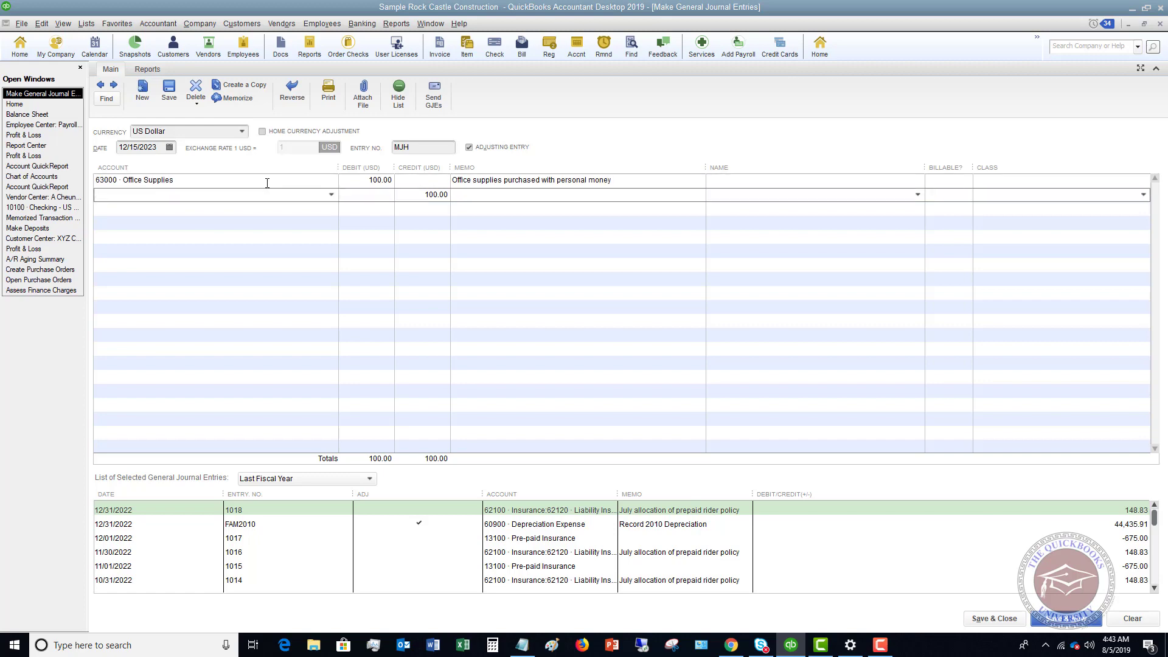
Step: Set line two's 100.00 credit account to 31400 Shareholder Distributions
left_click(331, 194)
scroll(330, 319, "down", 7)
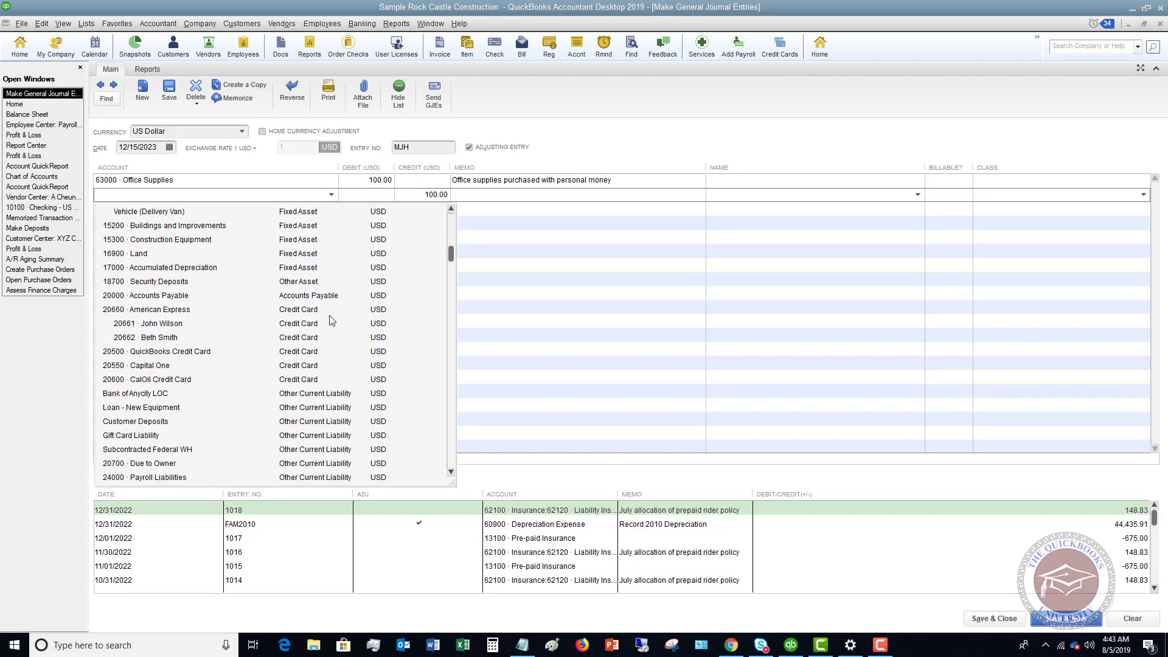
scroll(331, 318, "down", 1)
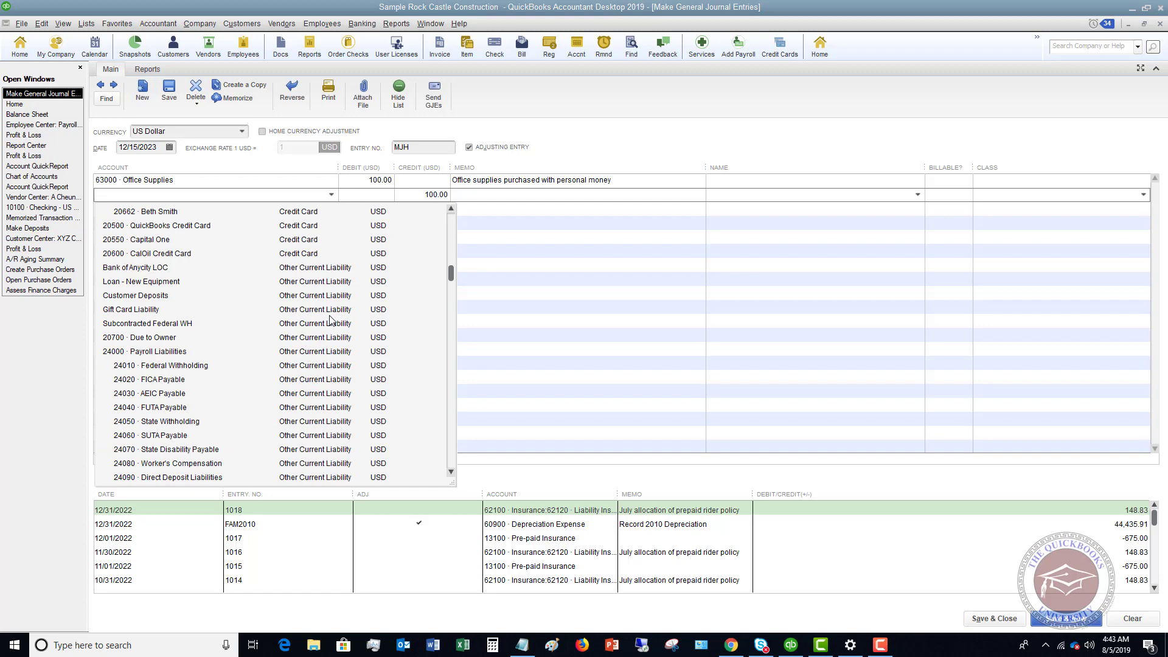
scroll(331, 318, "down", 5)
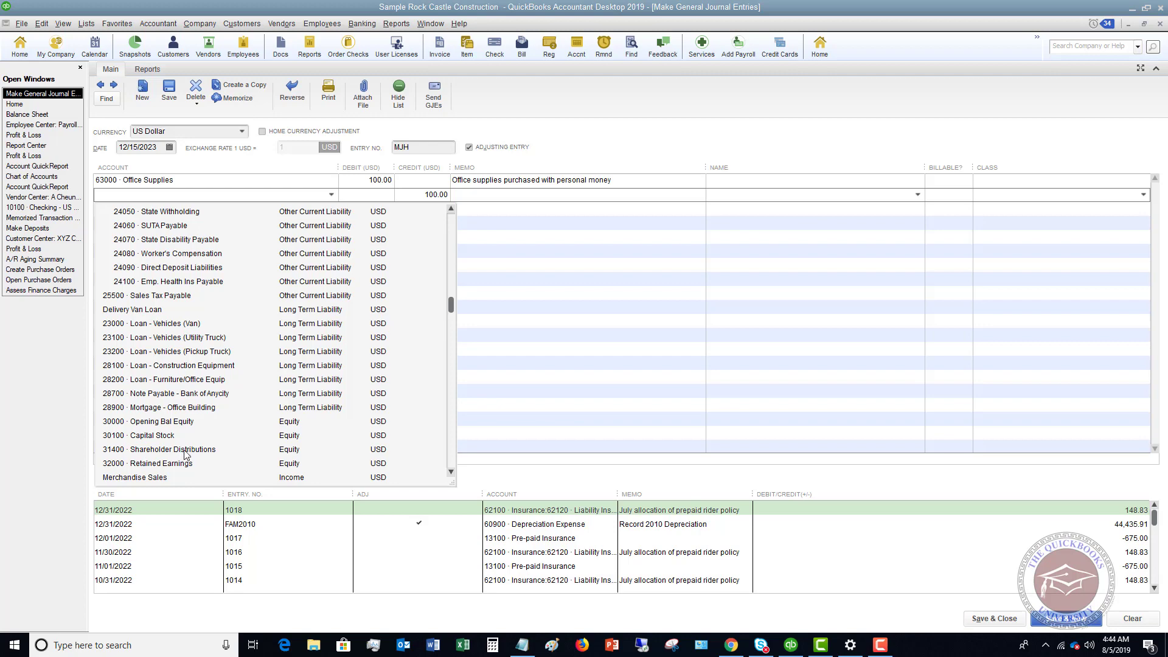
left_click(184, 451)
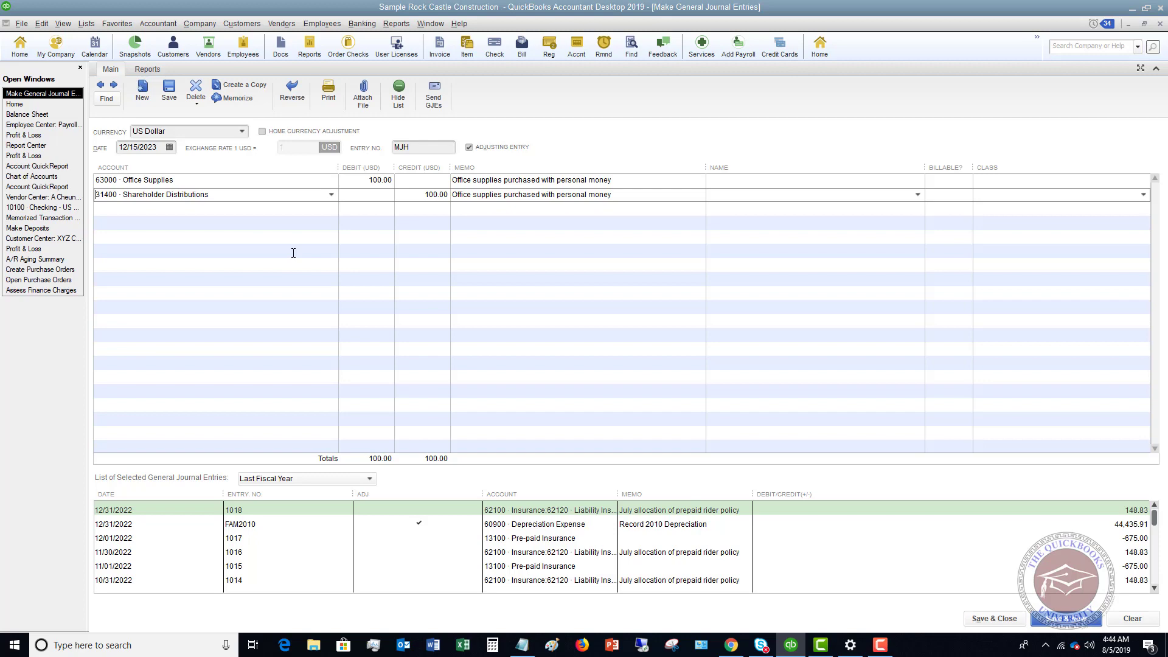
Step: Replace line two's credit account with 20700 Due to Owner
left_click(332, 195)
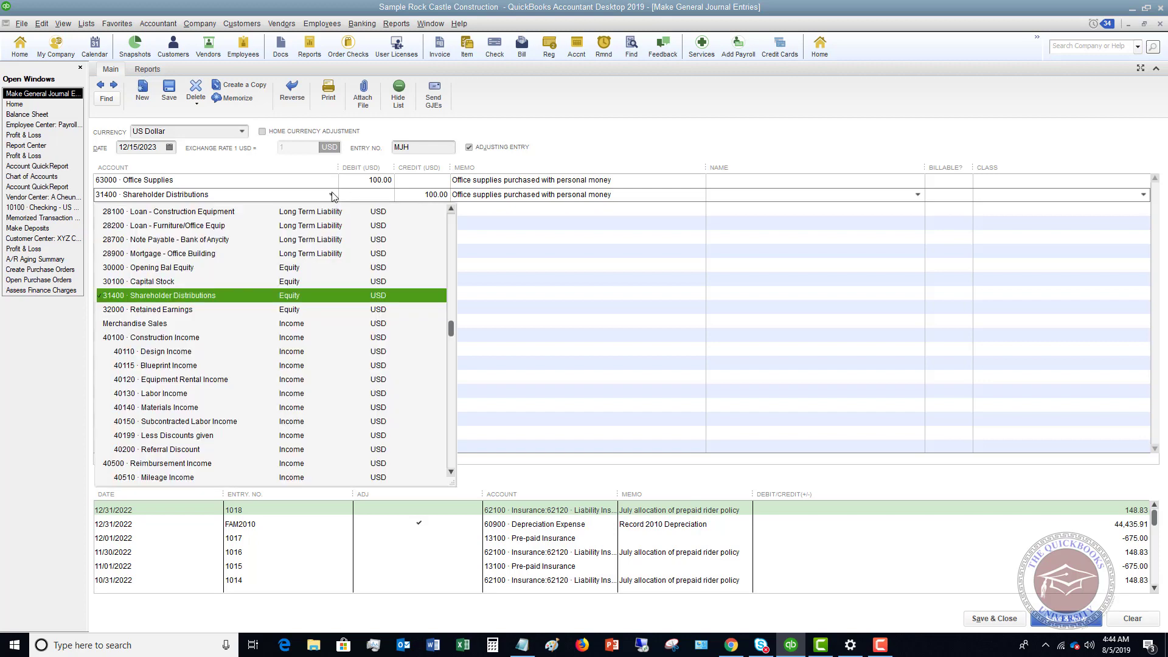
scroll(272, 271, "up", 6)
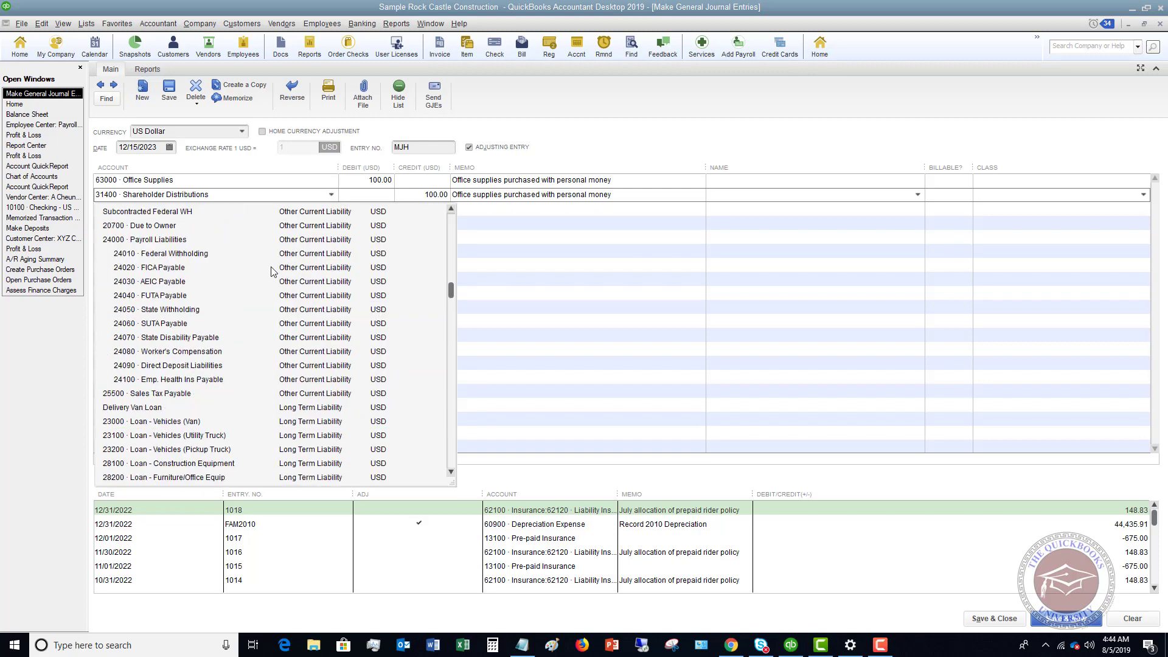
scroll(272, 271, "up", 2)
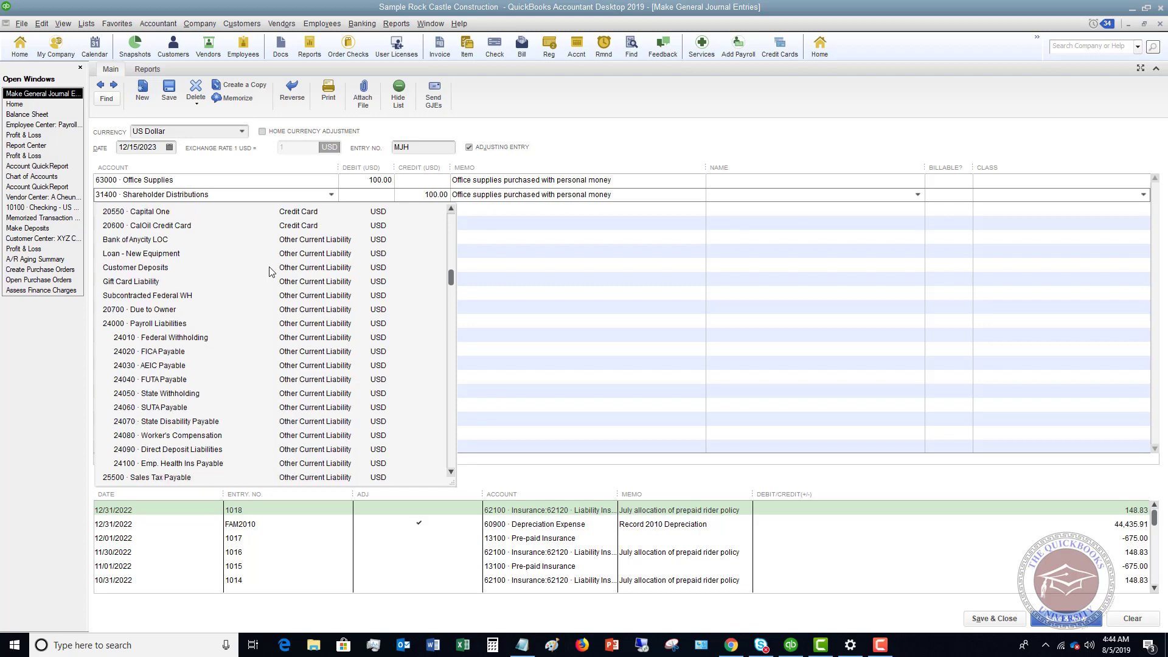
scroll(272, 272, "down", 1)
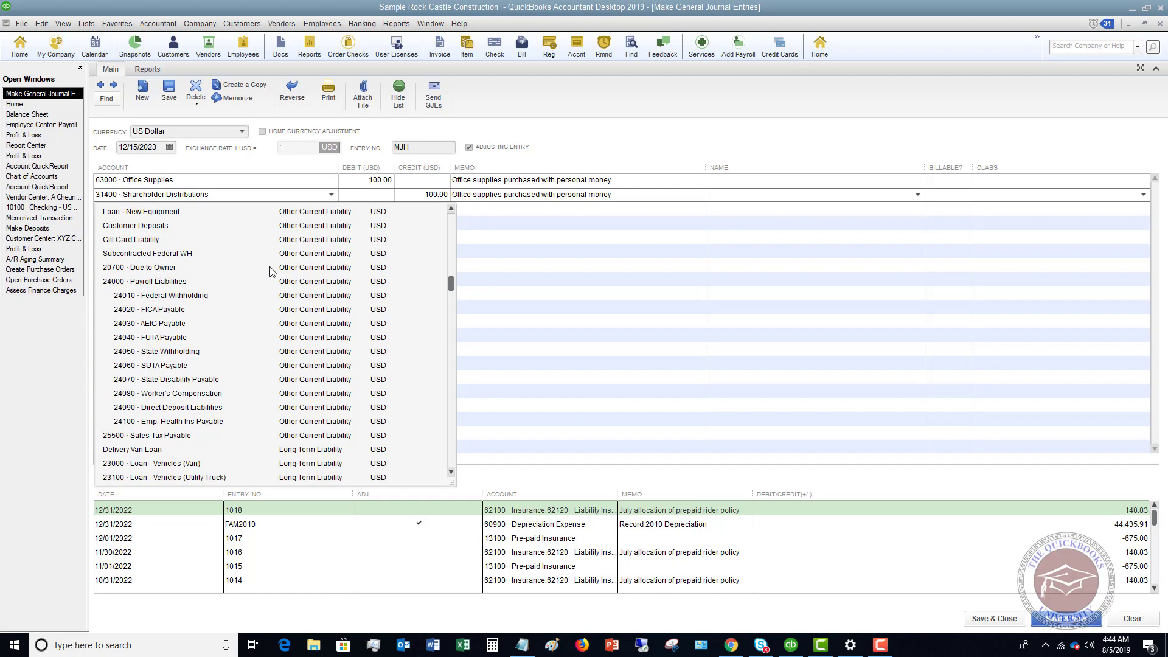
left_click(304, 273)
left_click(304, 273)
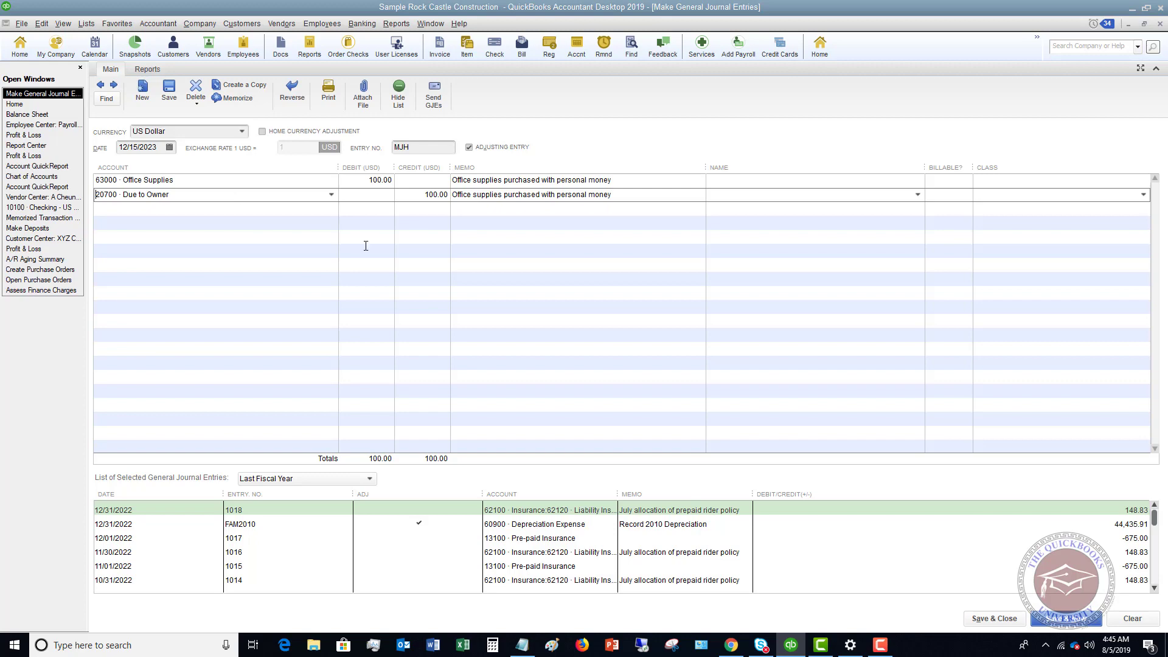
Step: Save and close the journal entry, accepting it despite the unassigned-class warning
left_click(996, 620)
left_click(553, 218)
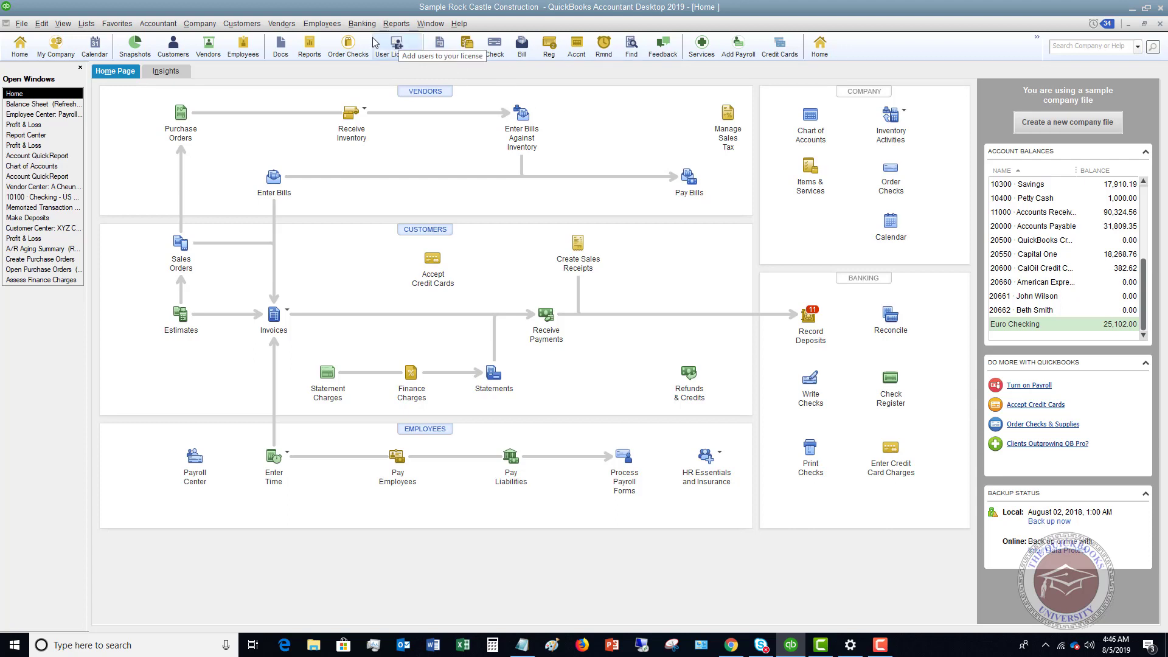
Step: Start a new bill from the Vendors menu and enter the unlisted vendor's full name
left_click(295, 25)
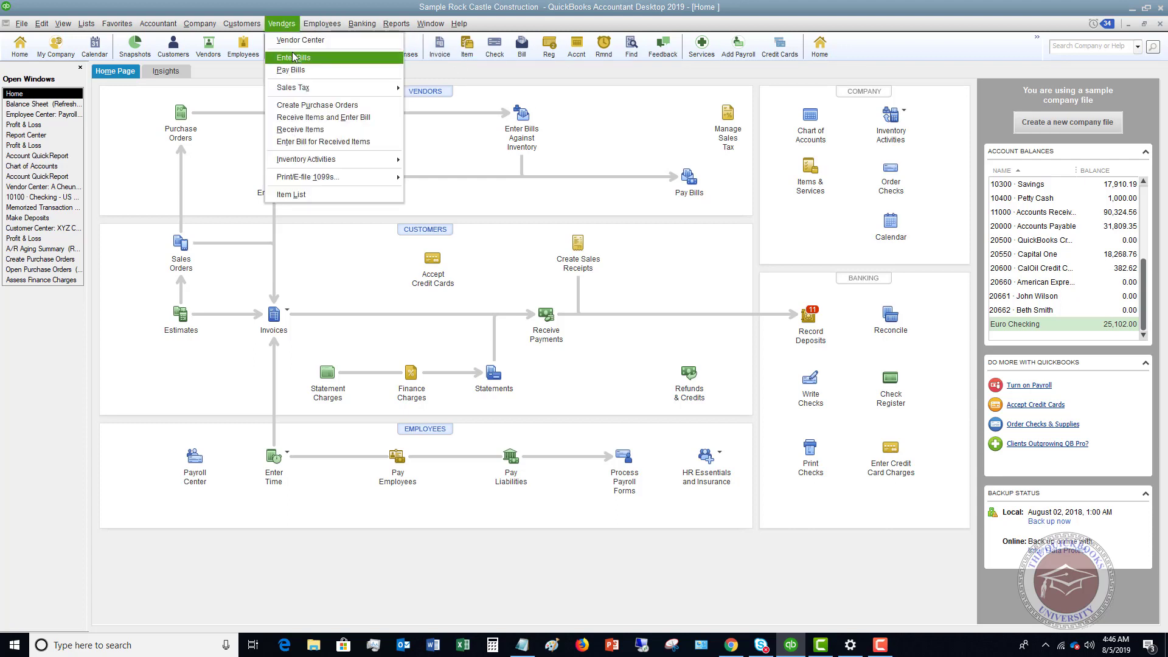
left_click(297, 58)
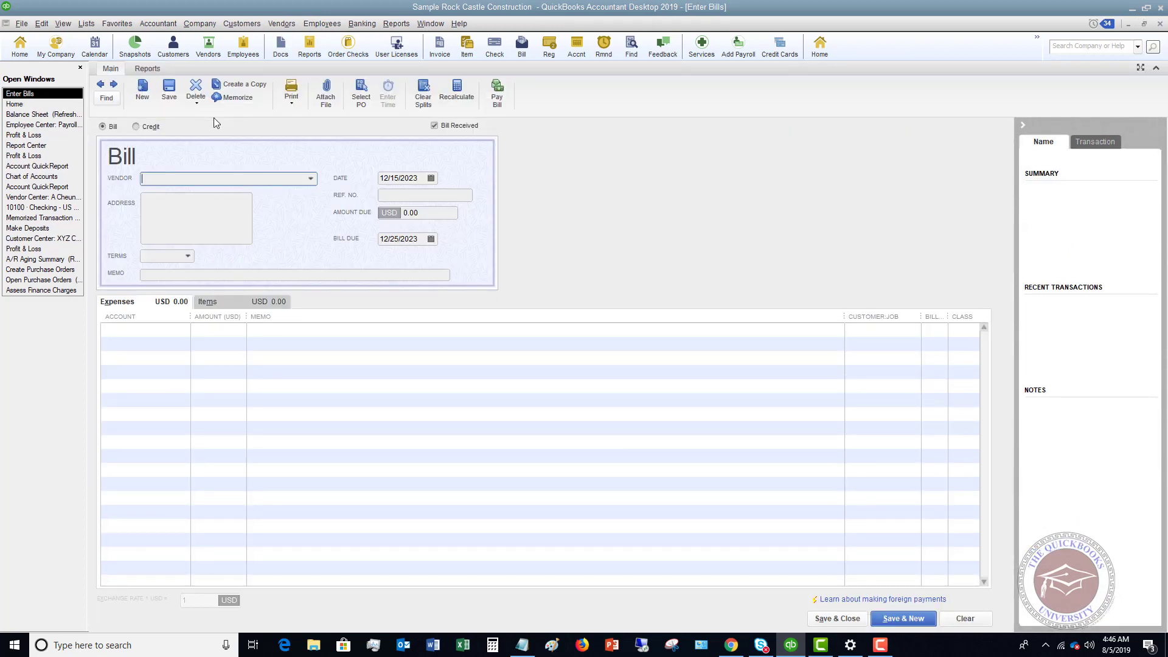
type("Johns Van Shop")
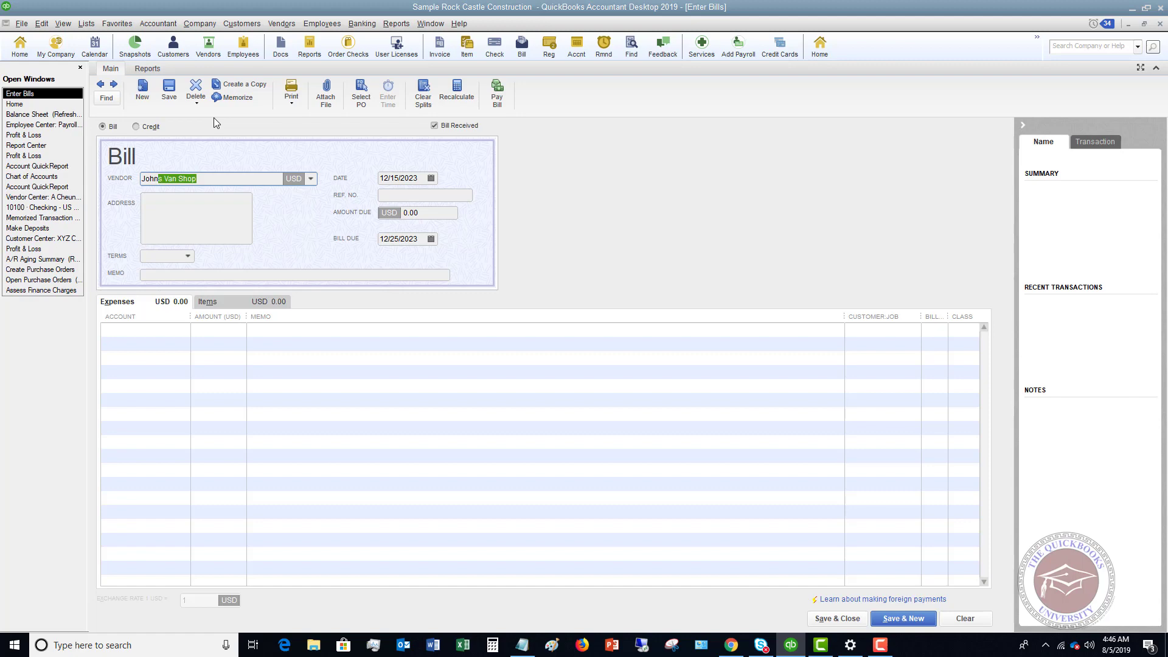
left_click(311, 179)
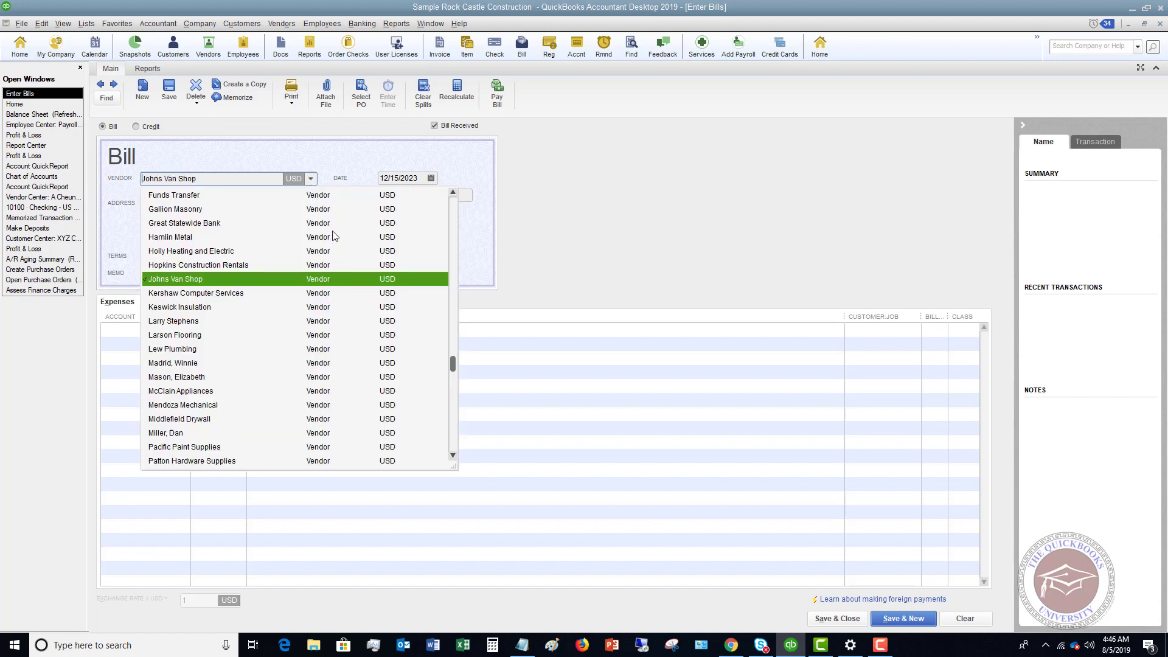
scroll(341, 243, "down", 5)
scroll(338, 243, "up", 15)
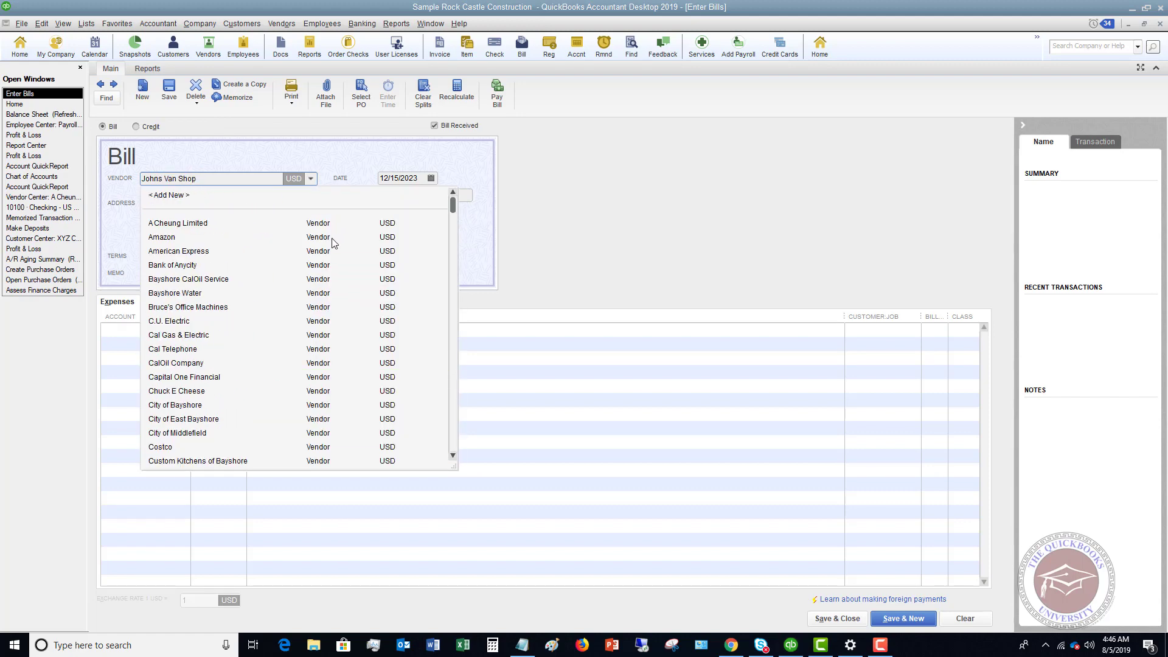
left_click(210, 184)
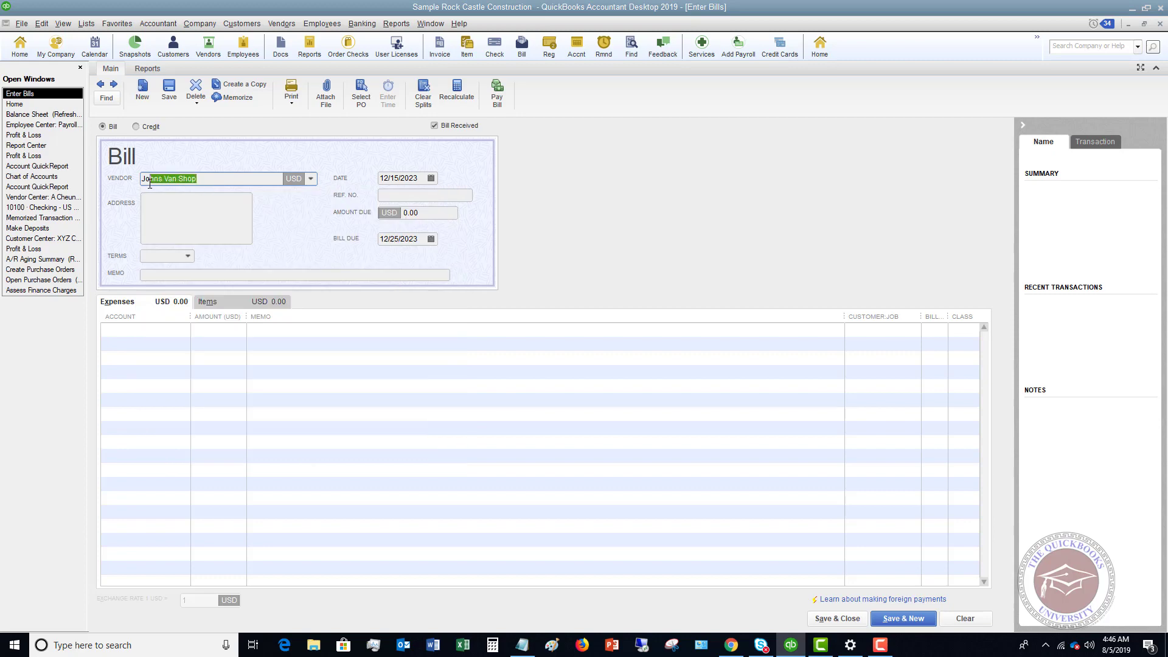
left_click_drag(209, 183, 160, 189)
type("john smith")
key("Tab")
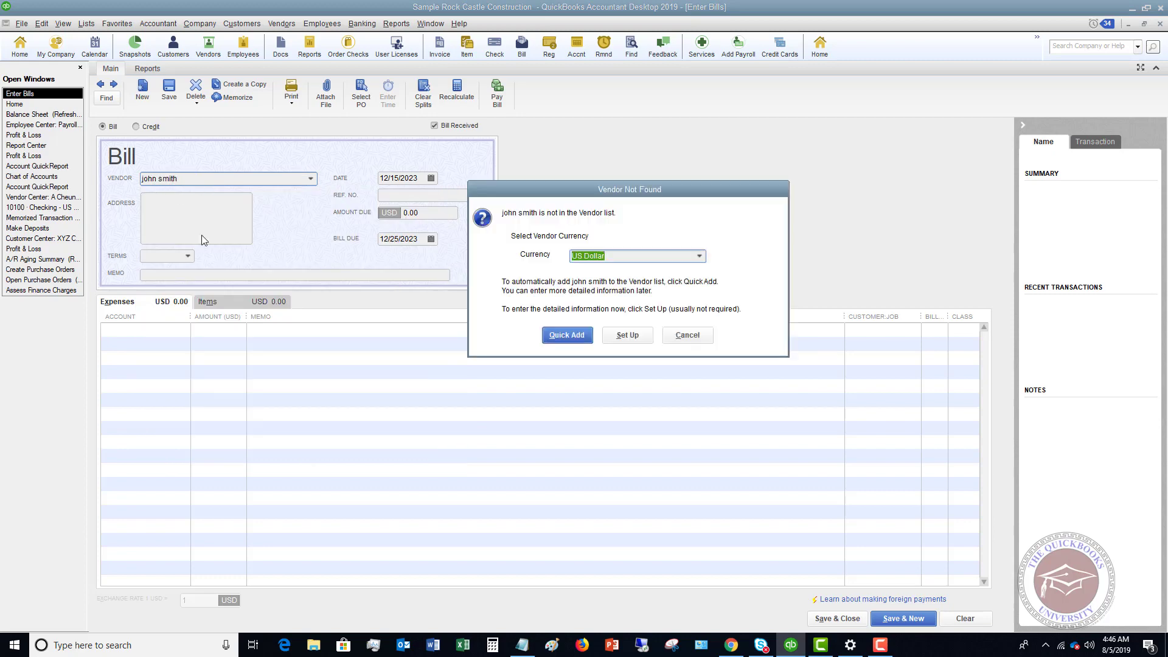
Step: Quick Add the vendor, set Amount Due to 100, and charge it to 63000 Office Supplies
left_click(579, 337)
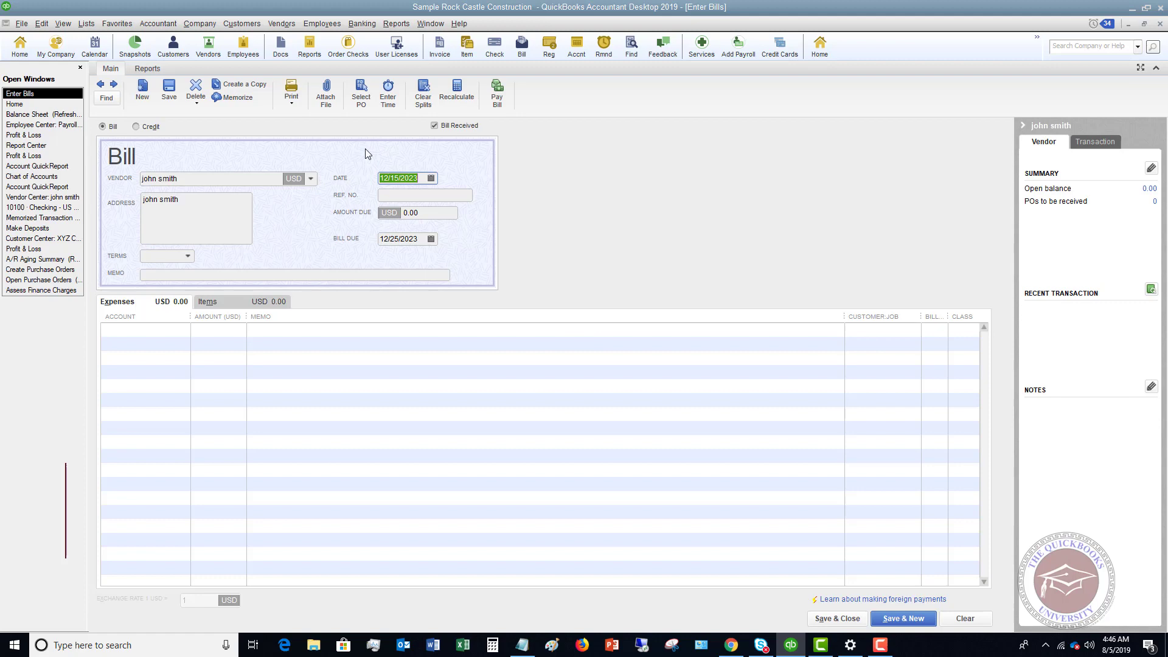
key("Tab")
key("Tab")
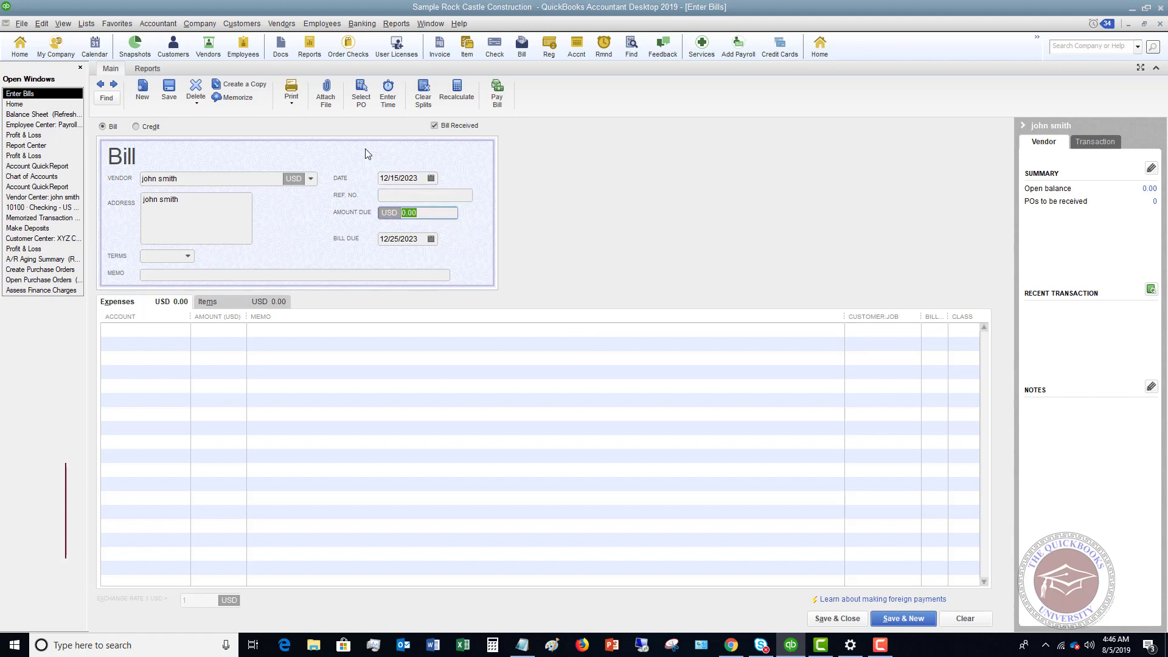
type("100")
key("Tab")
key("Tab")
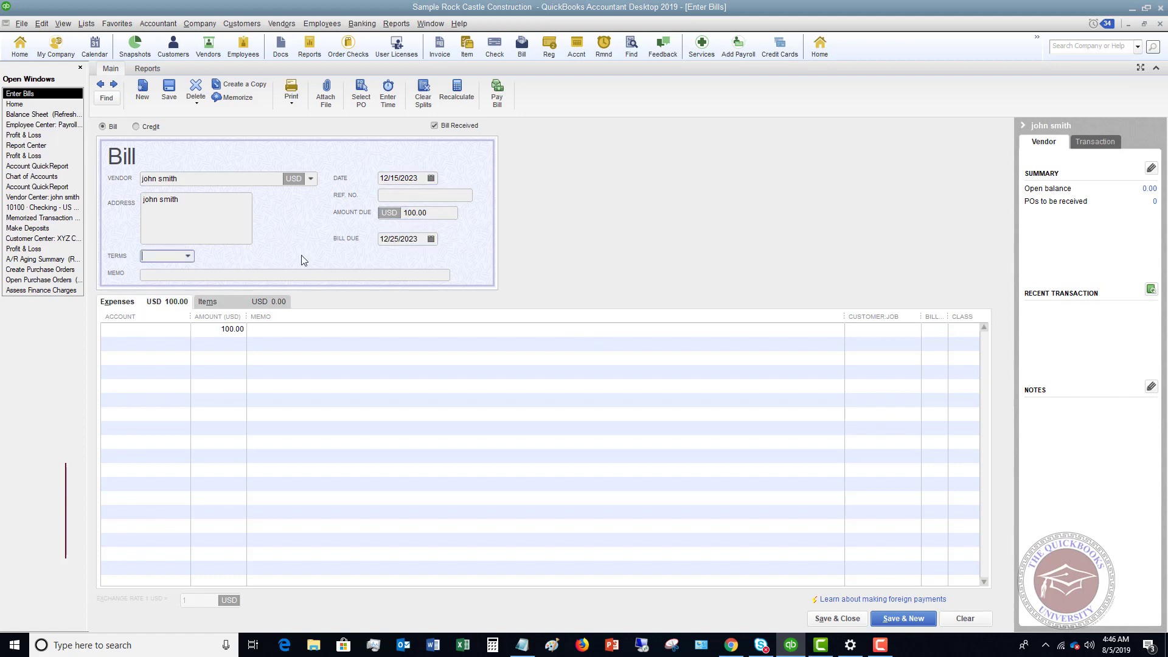
left_click(149, 331)
type("Office Supplies")
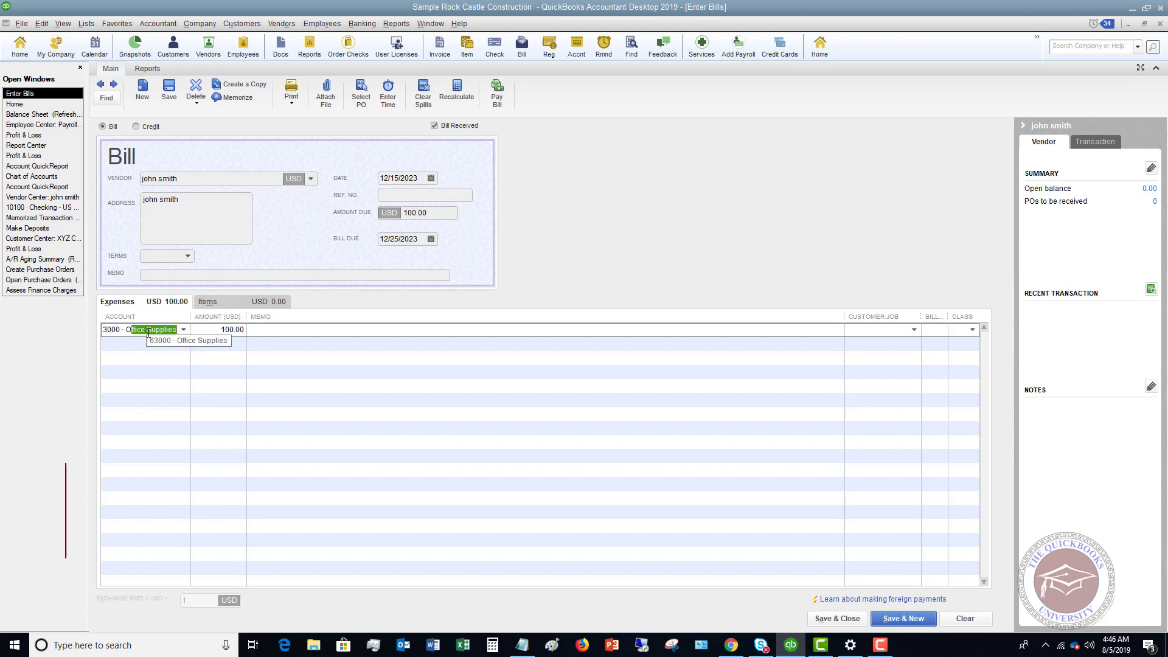
key("Tab")
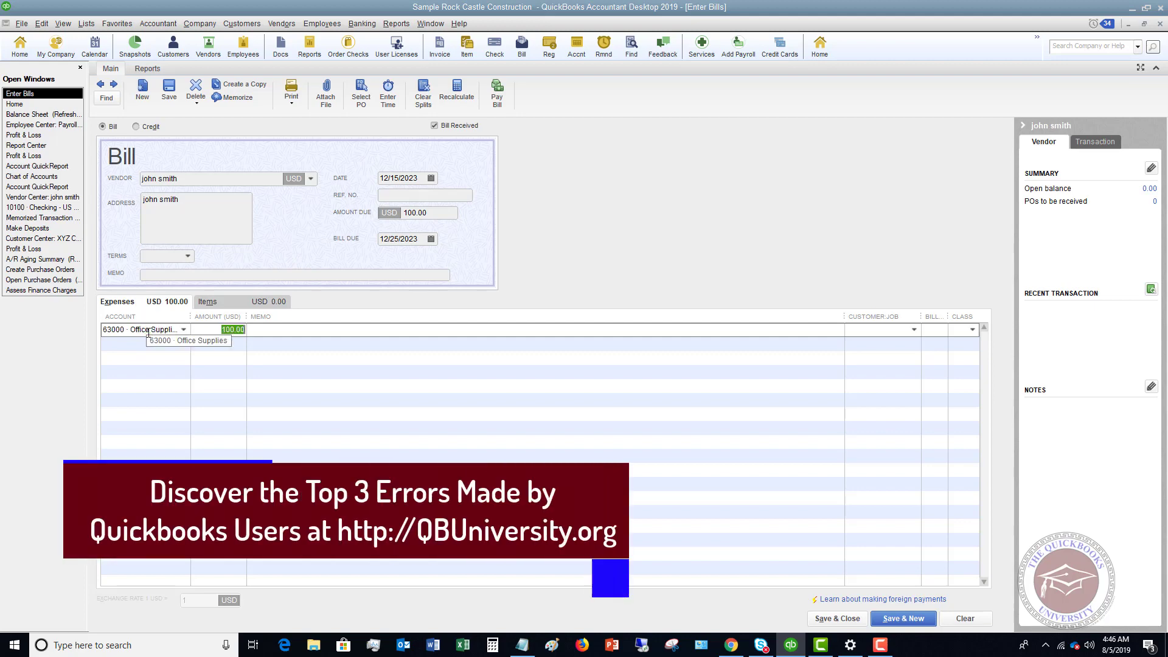